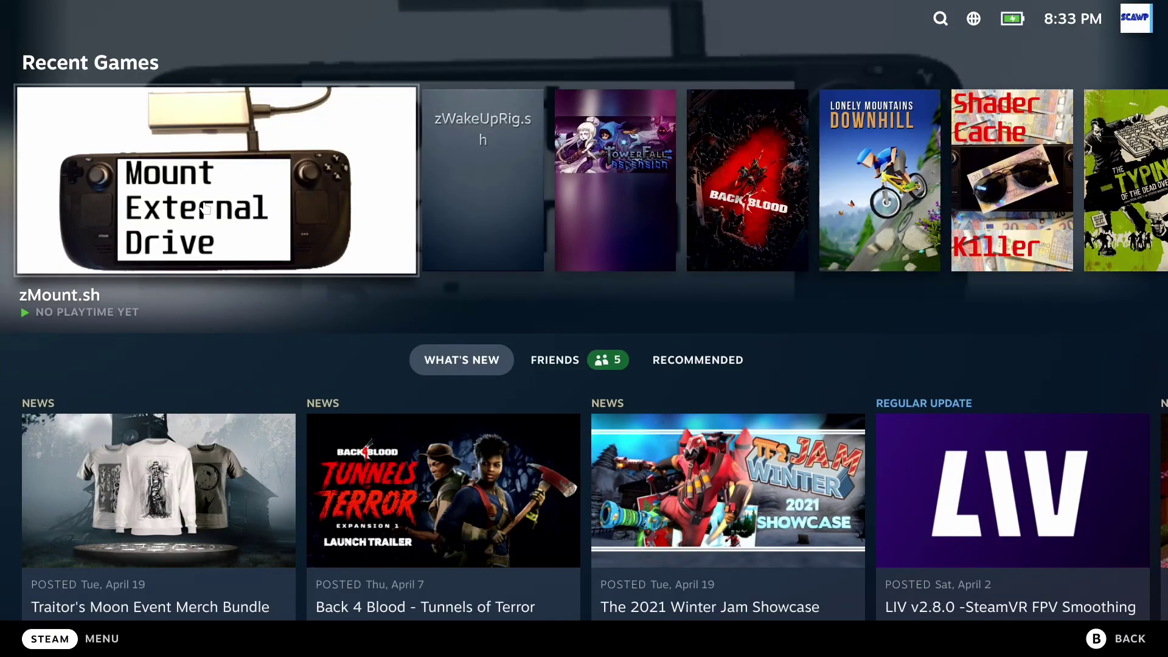
click(186, 209)
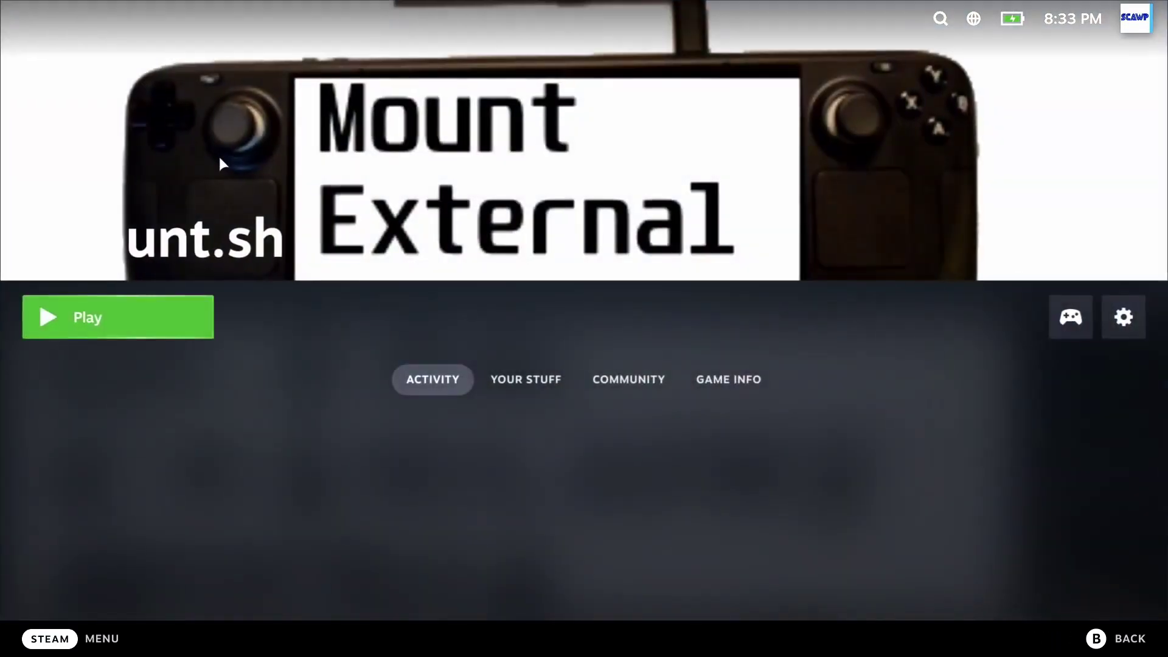
click(148, 316)
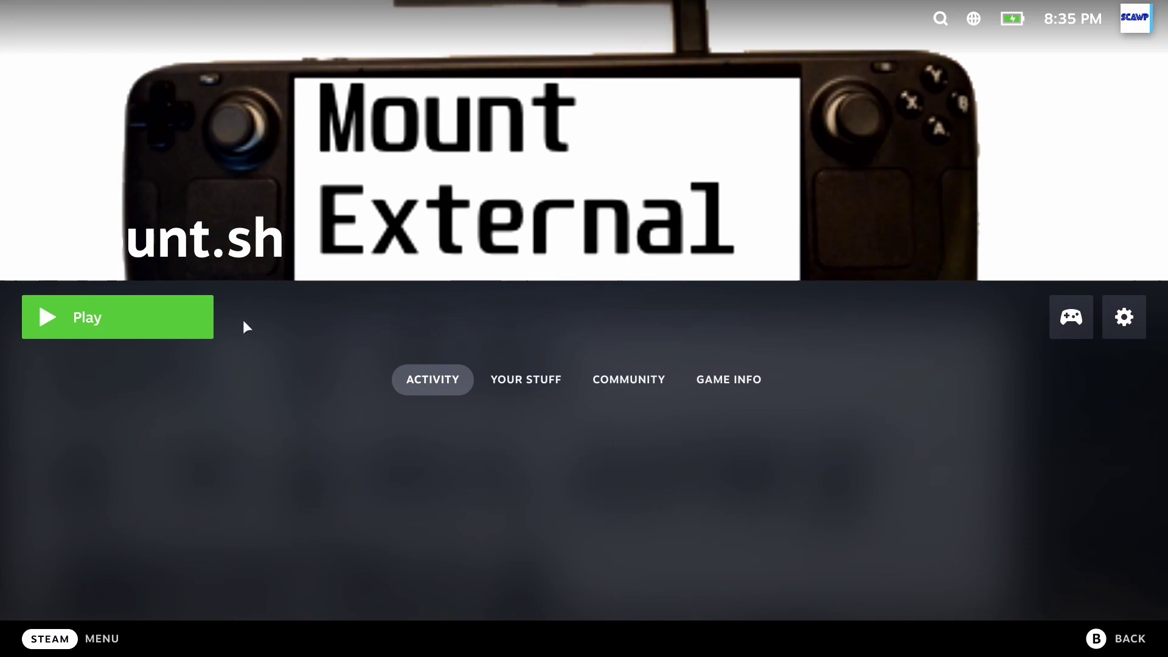
Step: Relaunch zMount.sh from its Steam page so it detects the external drives sda and sdb
click(193, 316)
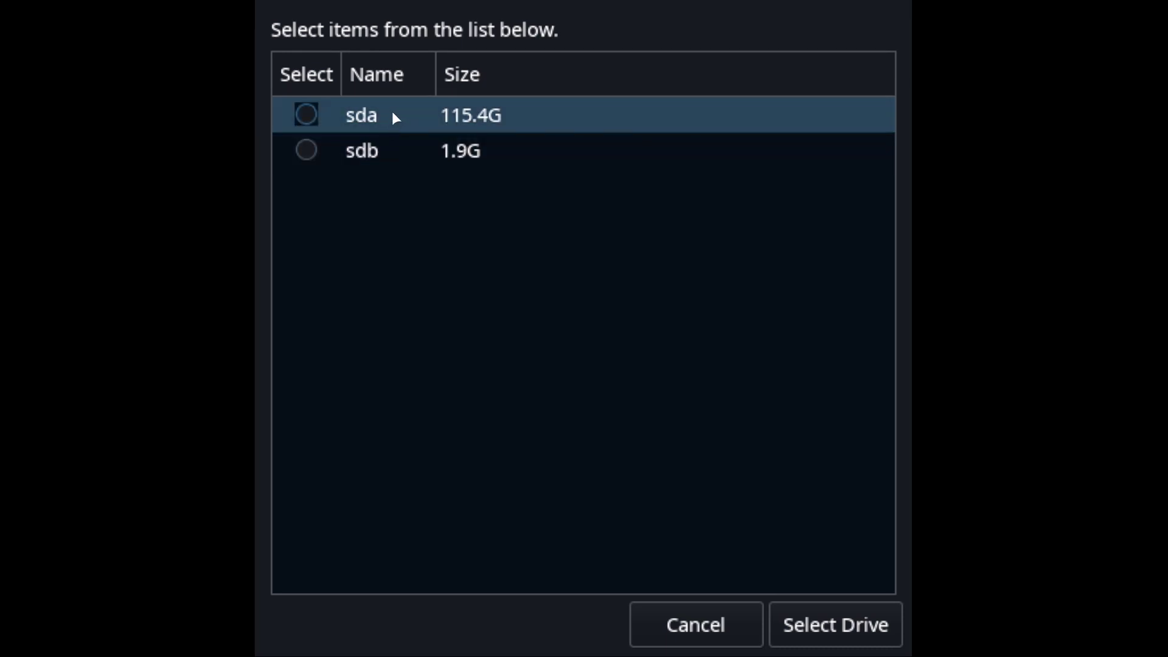
Step: In zMount.sh, select the 1.9G drive sdb and its ntfs partition sdb3
click(306, 149)
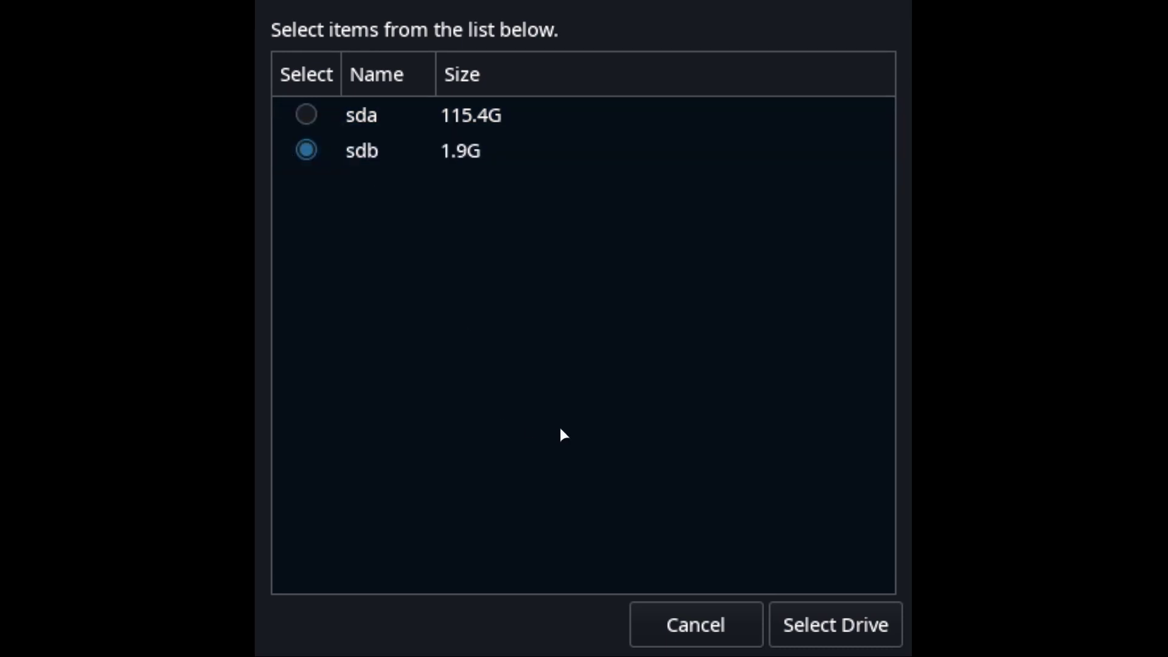
click(841, 619)
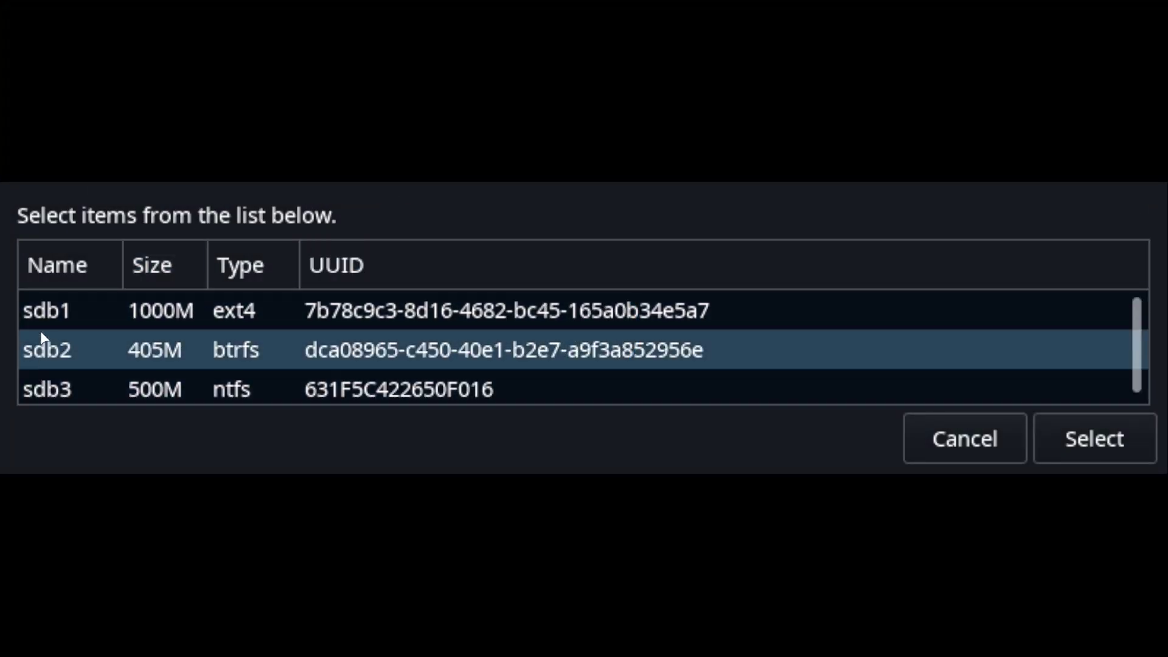
click(116, 383)
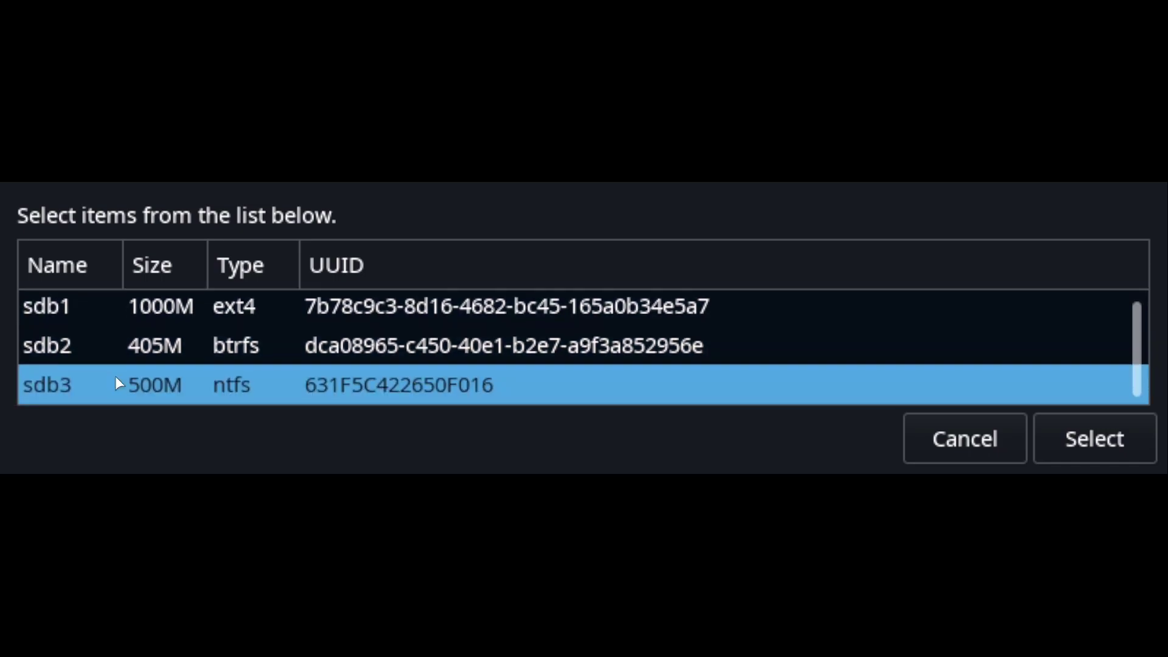
key(Return)
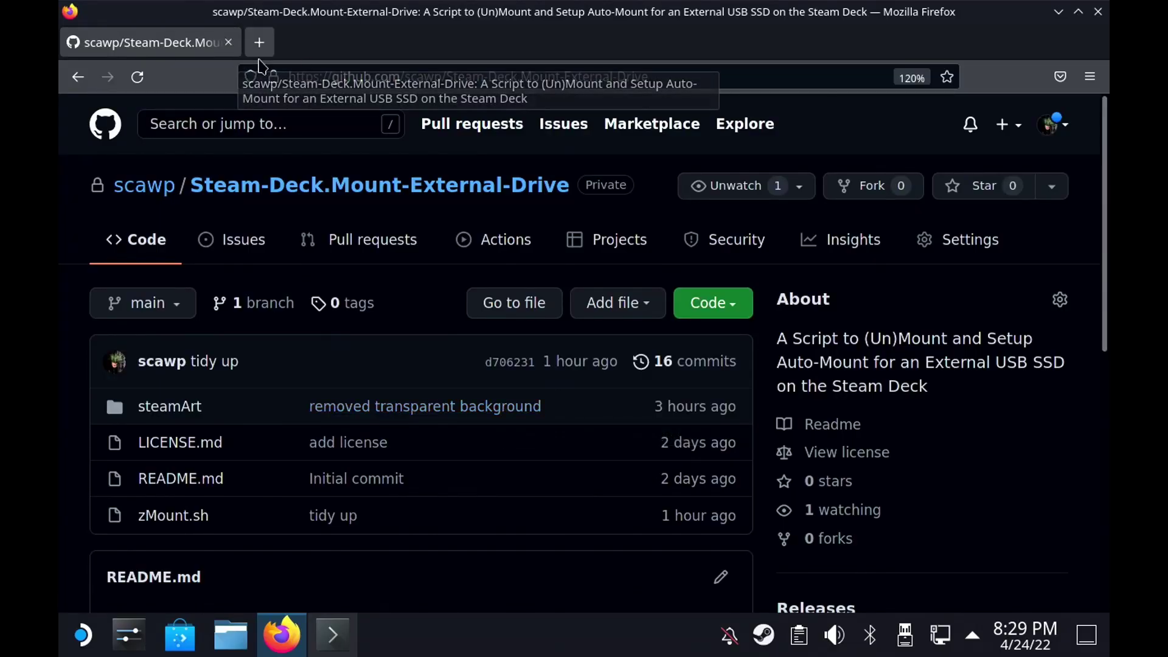
Step: Copy the repository's SSH clone address from GitHub's Code menu
click(702, 311)
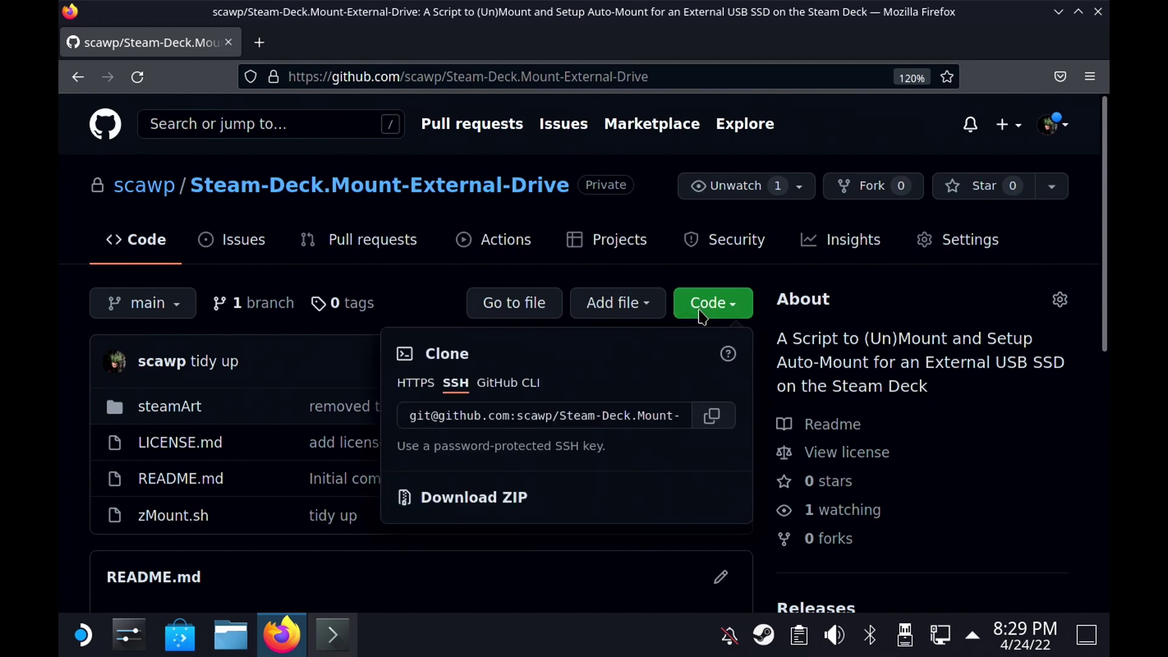
click(715, 423)
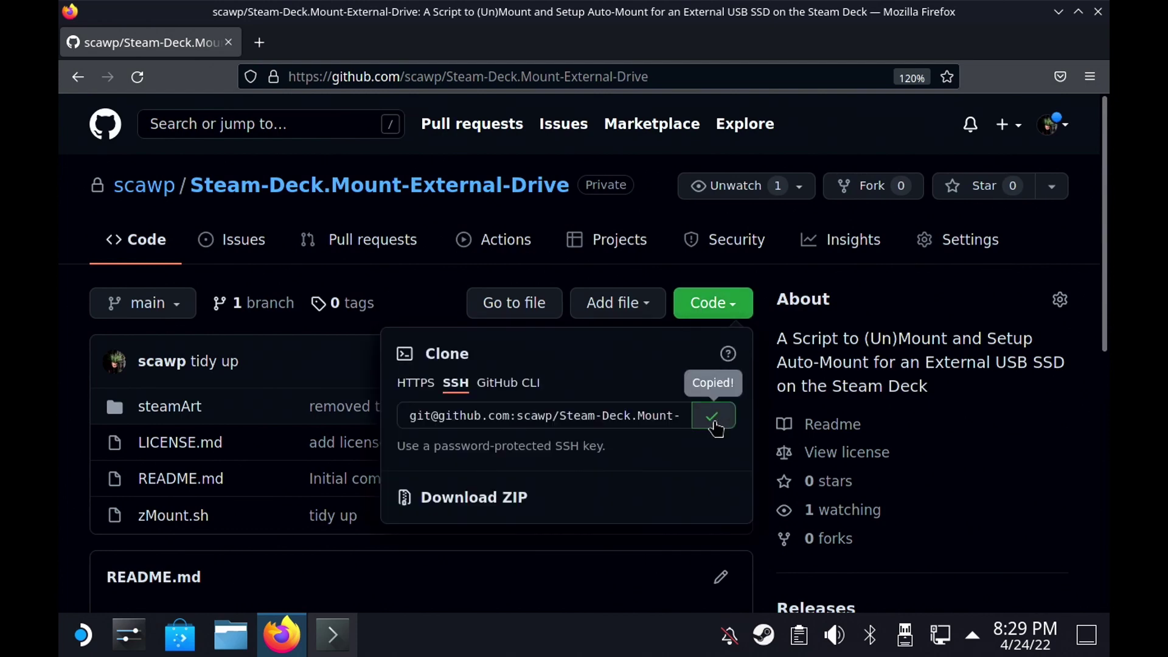
Step: In Konsole, run git clone with the pasted SSH address of Steam-Deck.Mount-External-Drive
click(333, 636)
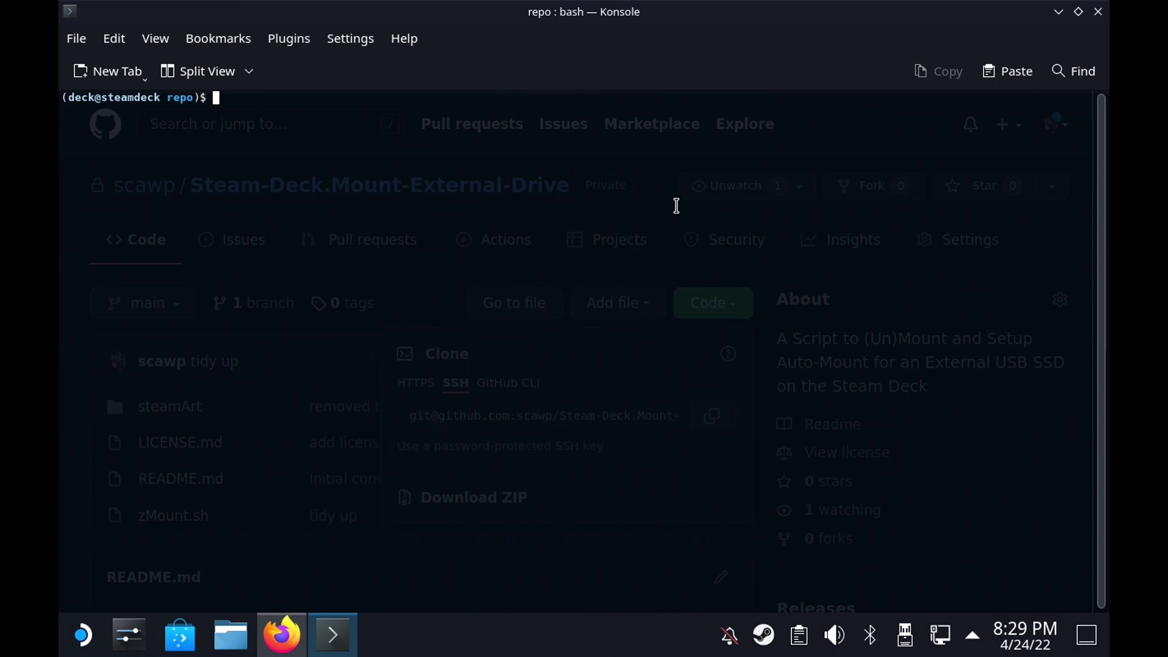
text(git clone)
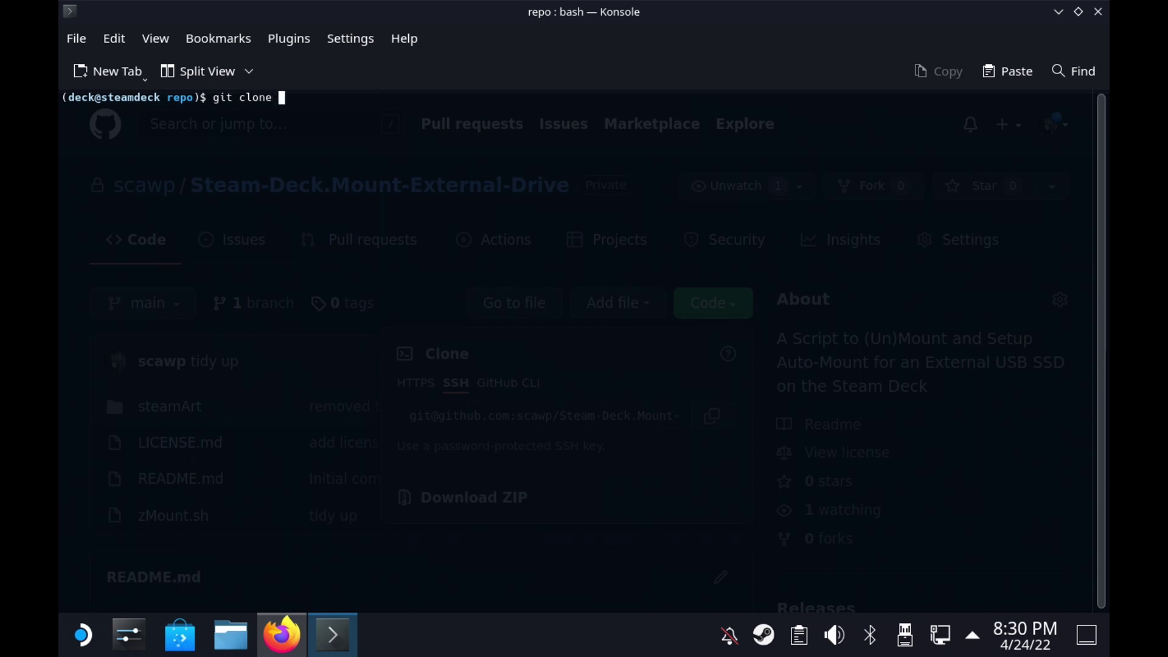
key(ctrl+shift+v)
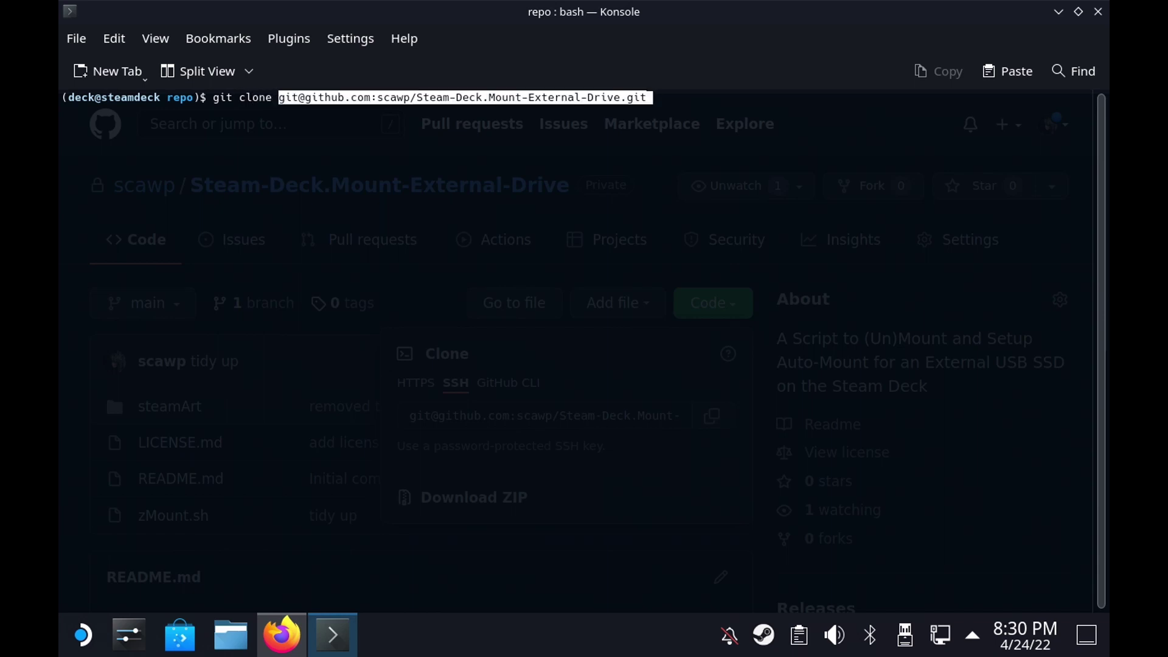
key(Return)
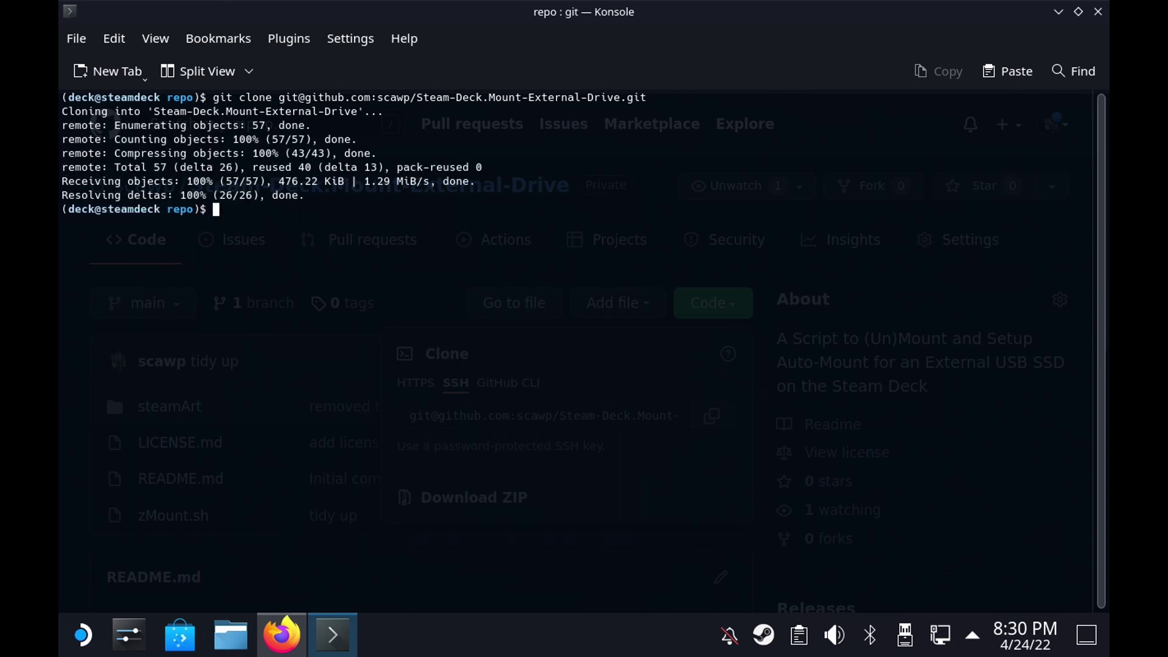
Step: Enter the Steam-Deck.Mount-External-Drive folder and make zMount.sh executable with sudo chmod +x
text(ls -l)
key(Return)
text(cd Steam-Deck.Mount-External-Drive/)
key(Return)
text(ls -l)
key(Return)
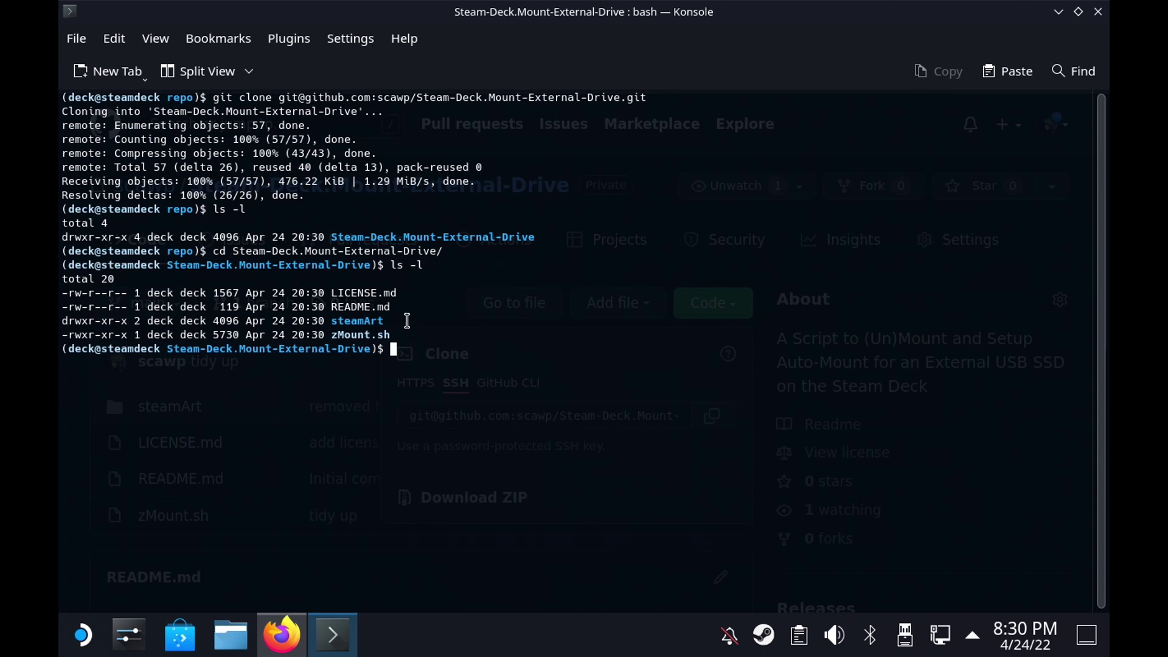
text(sudo chmod +x zM)
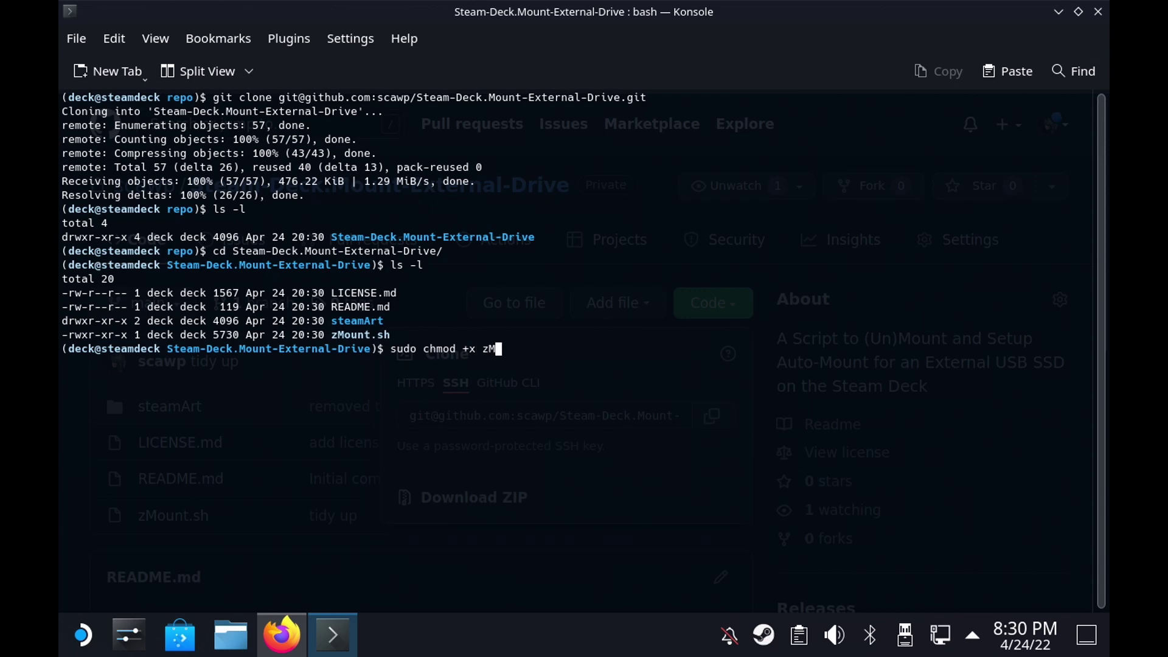
key(Tab)
key(Return)
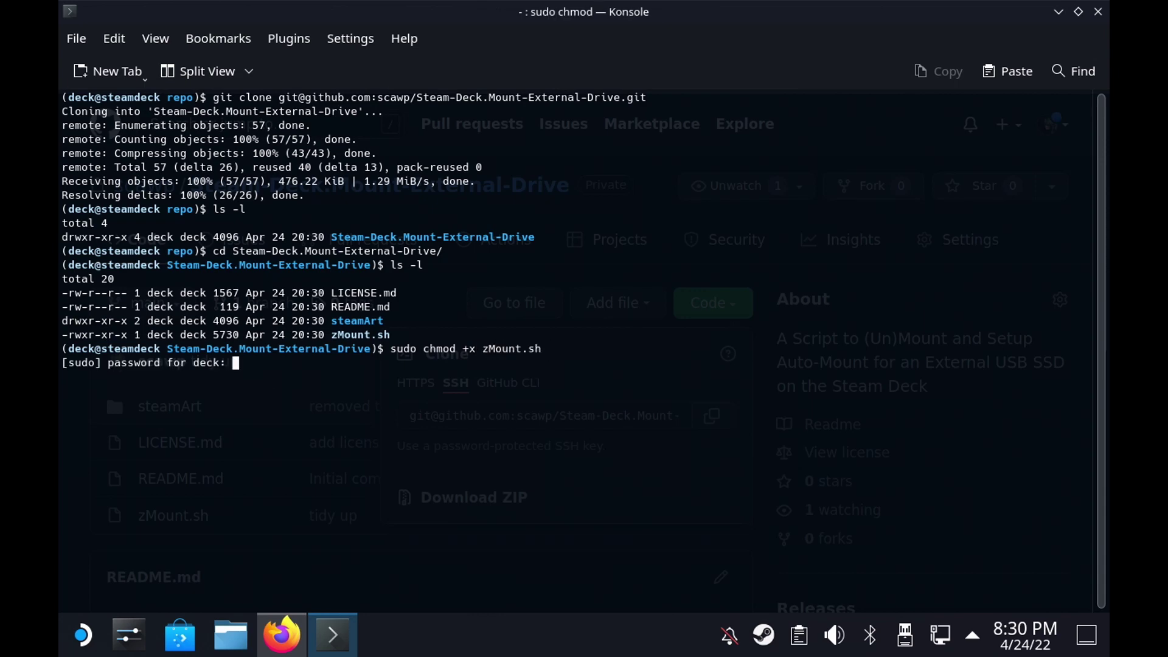
key(Return)
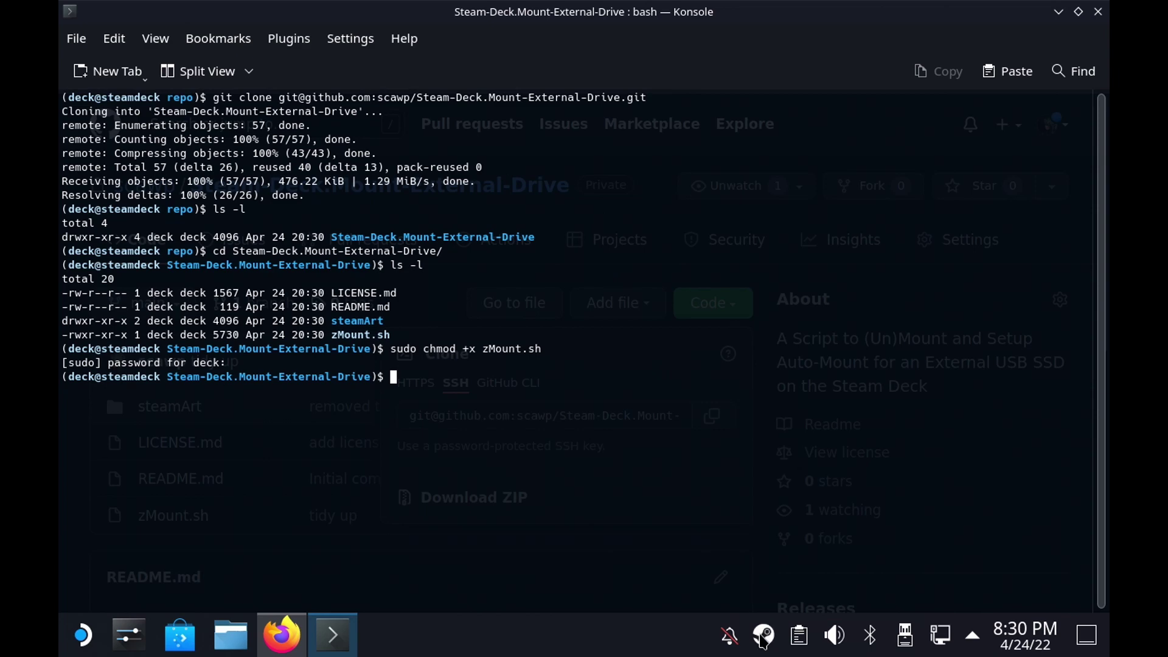
Step: Open the Steam Library from the tray icon and choose Games > Add a Non-Steam Game to My Library
right_click(763, 637)
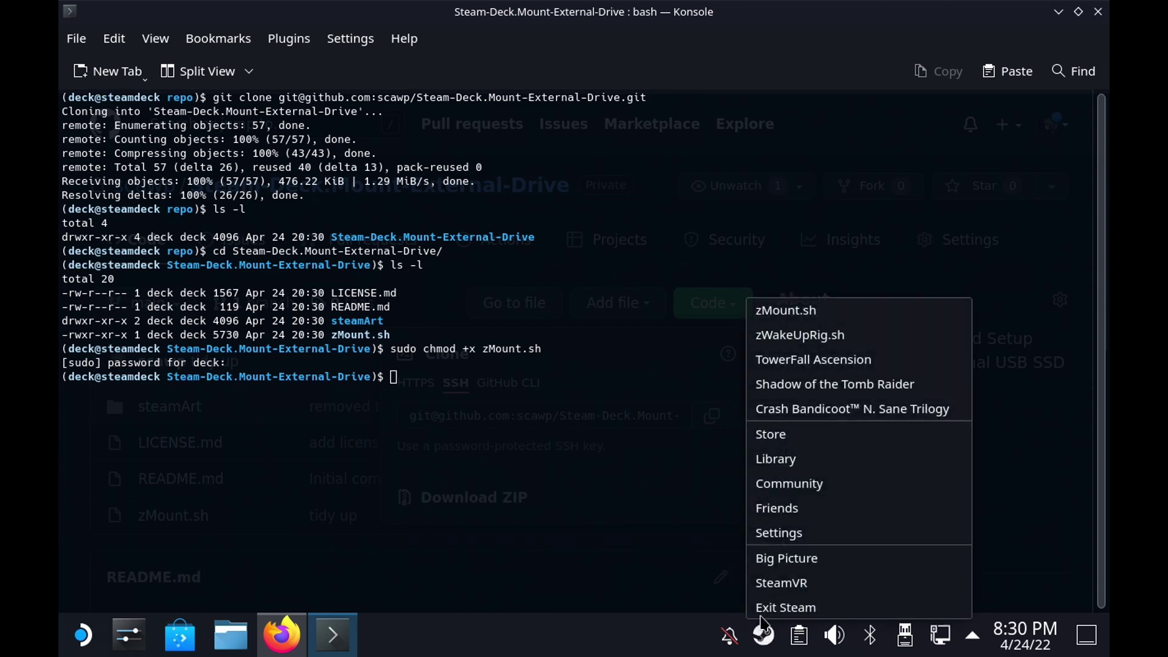
click(778, 458)
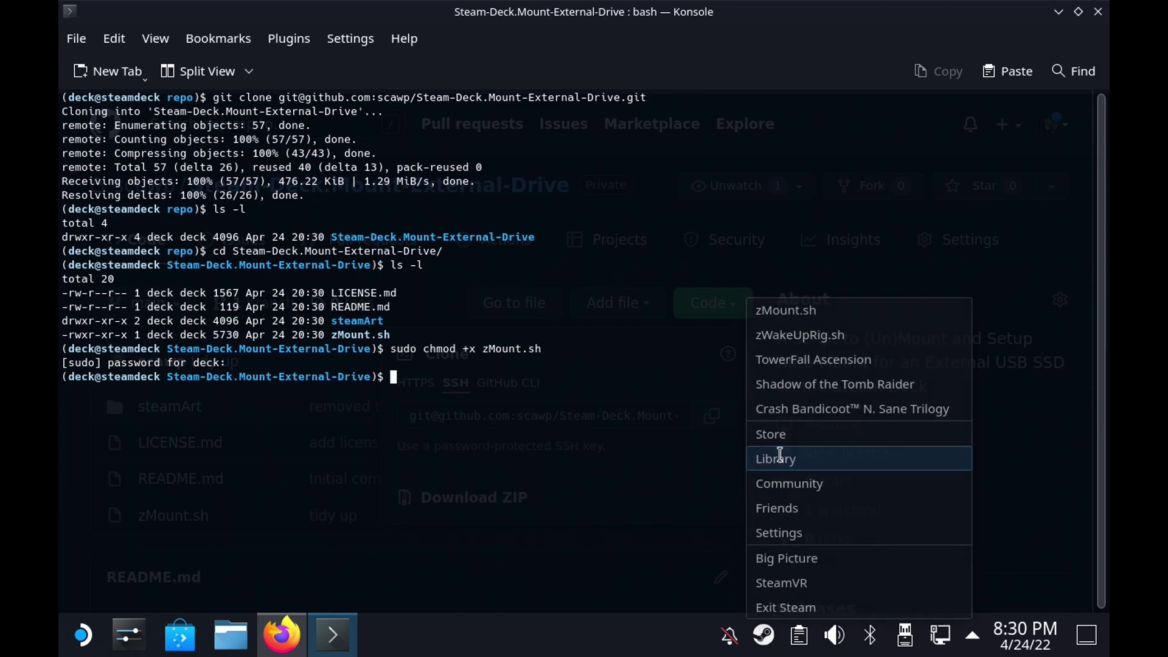
click(1059, 12)
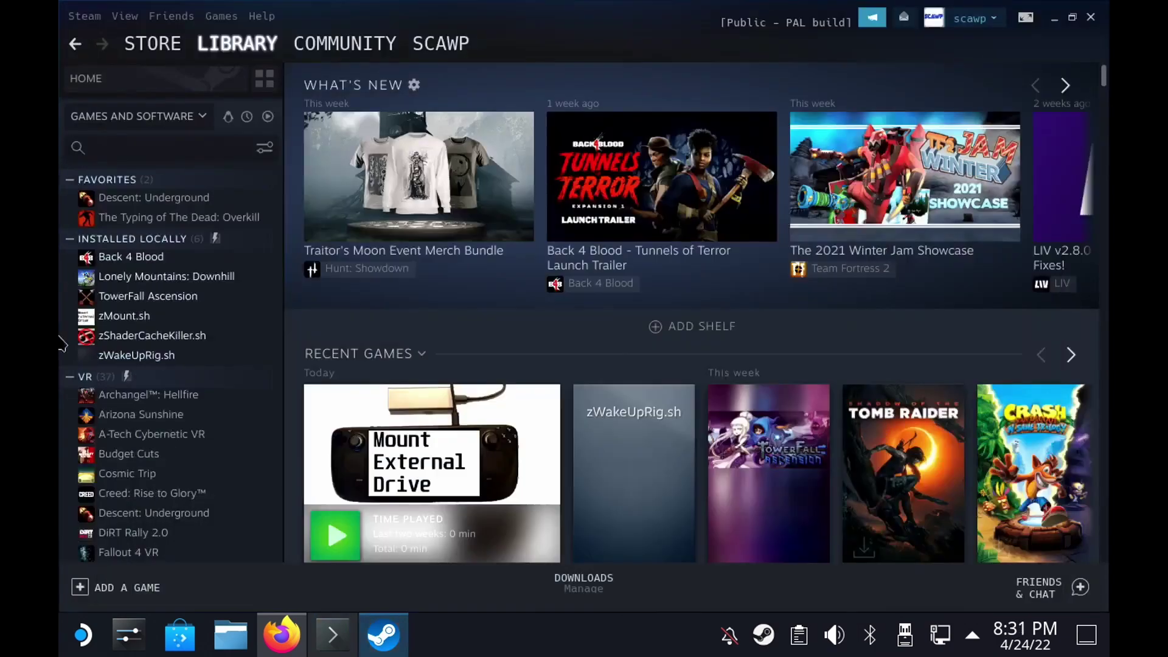
click(222, 16)
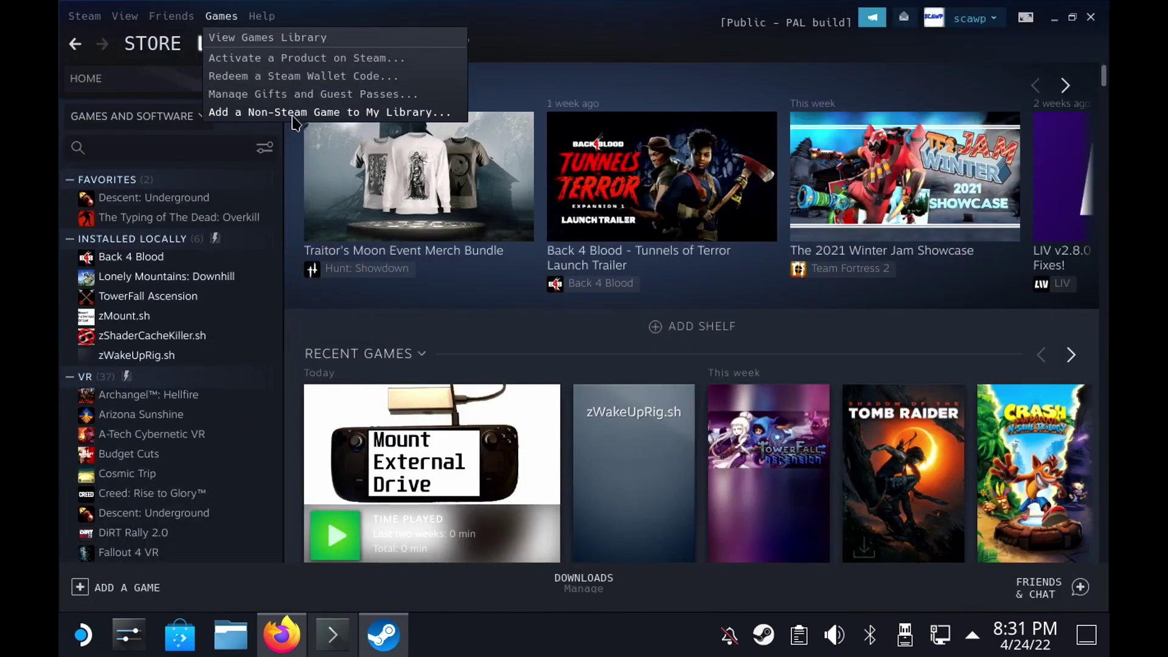
click(293, 112)
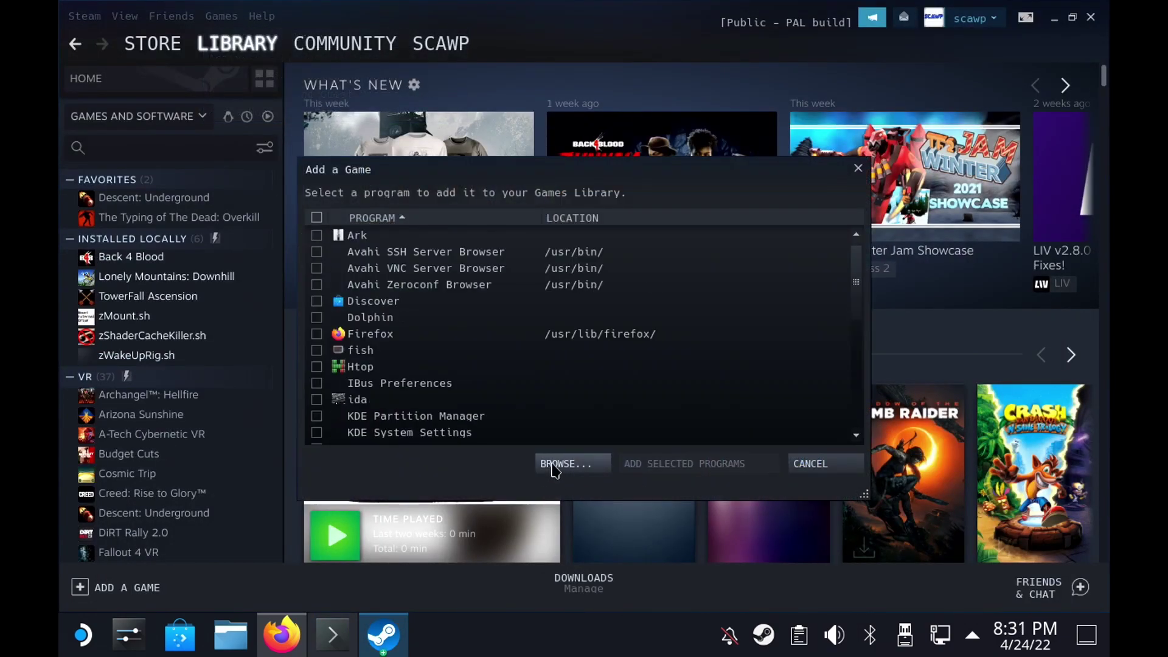
Step: Browse to /home/deck/repo/Steam-Deck.Mount-External-Drive in the Add a Game file picker
click(552, 465)
click(532, 223)
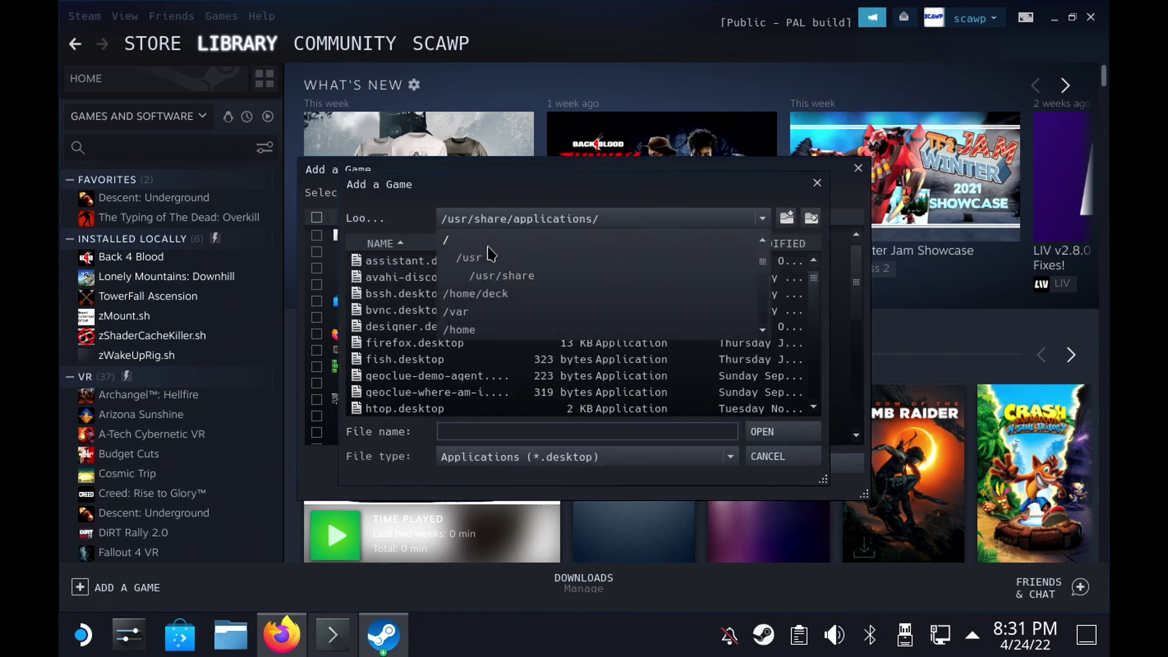
click(476, 295)
scroll(395, 328, down, 3)
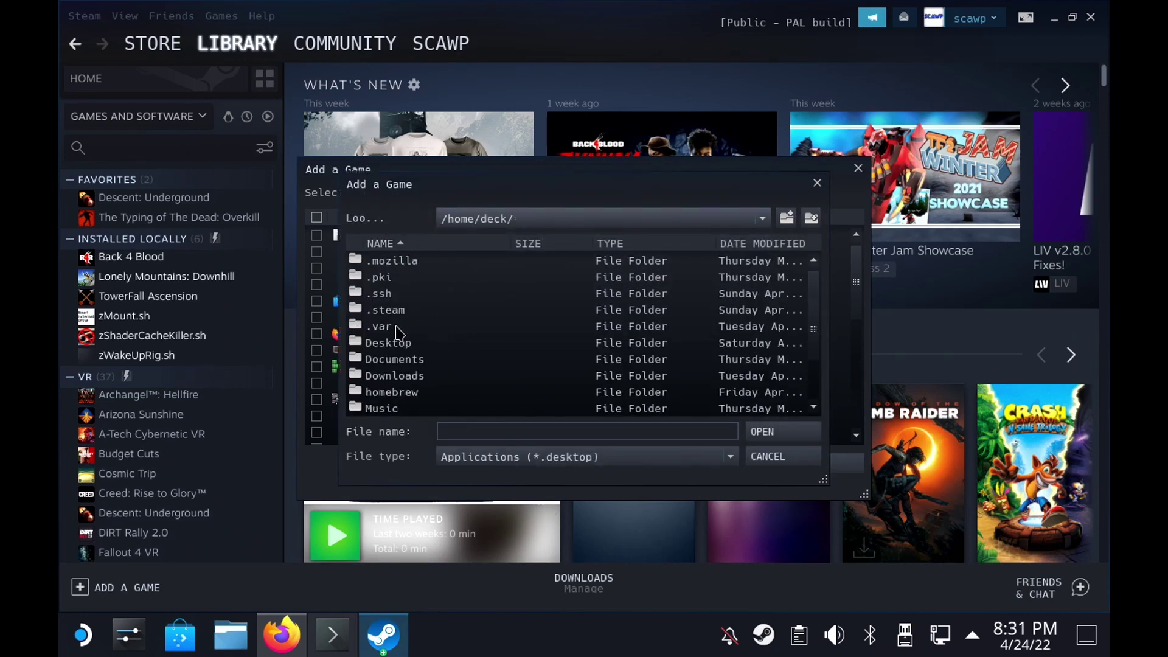
double_click(378, 377)
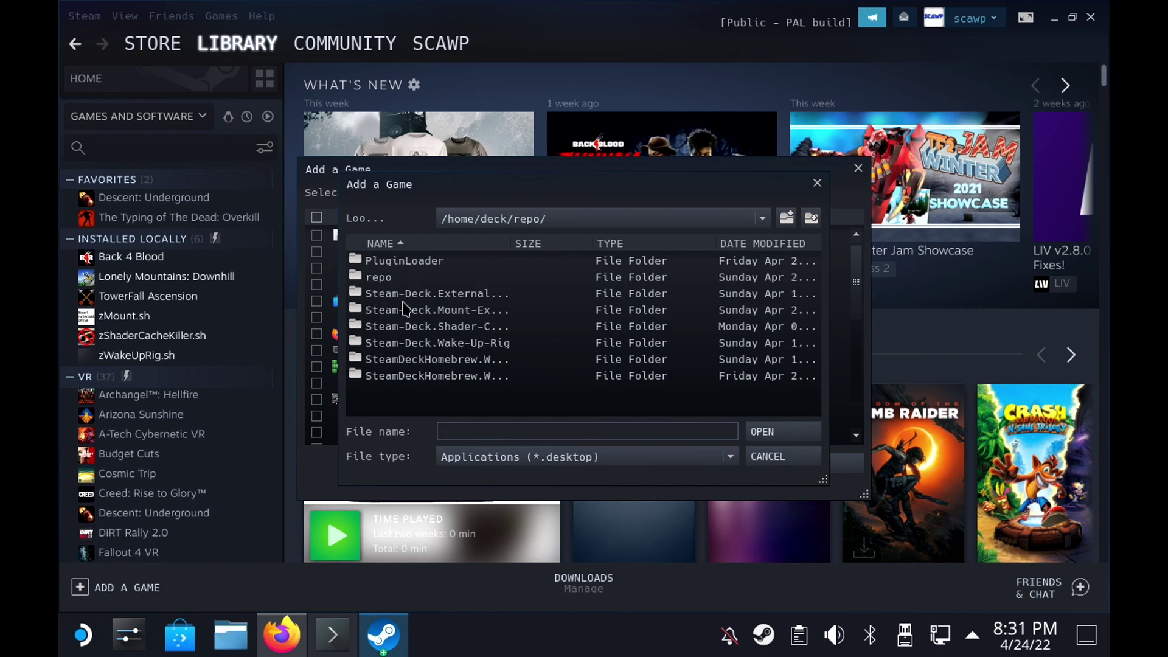
double_click(447, 308)
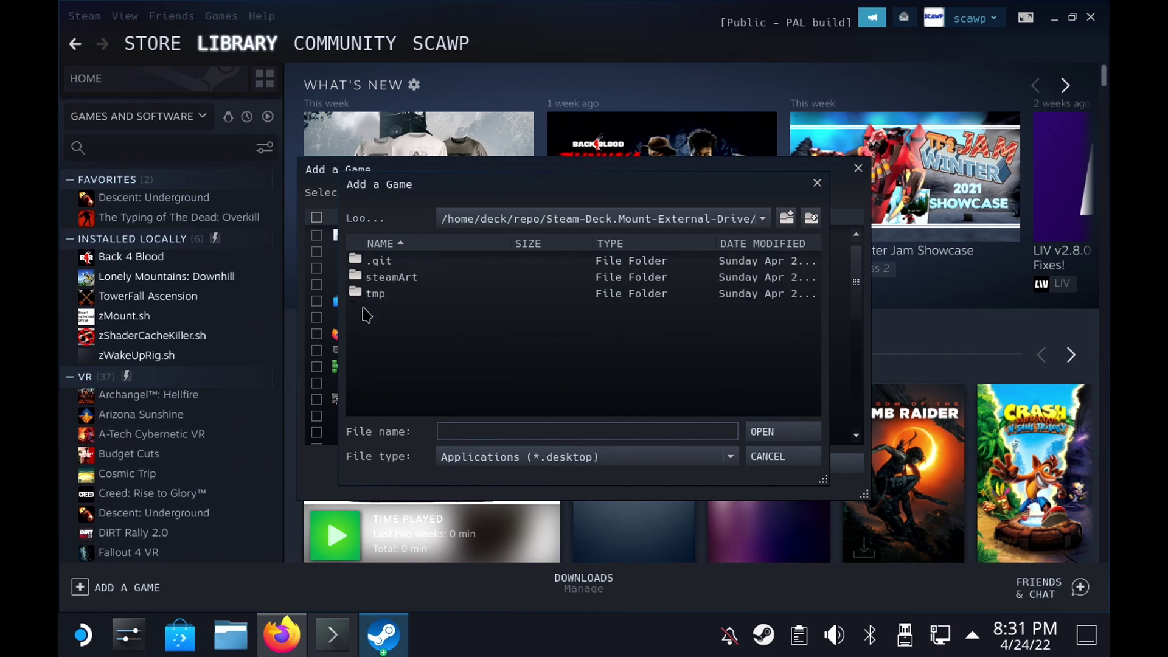
Step: Show All Files, add zMount.sh as the program, and close the Add a Game dialog
click(492, 456)
click(477, 478)
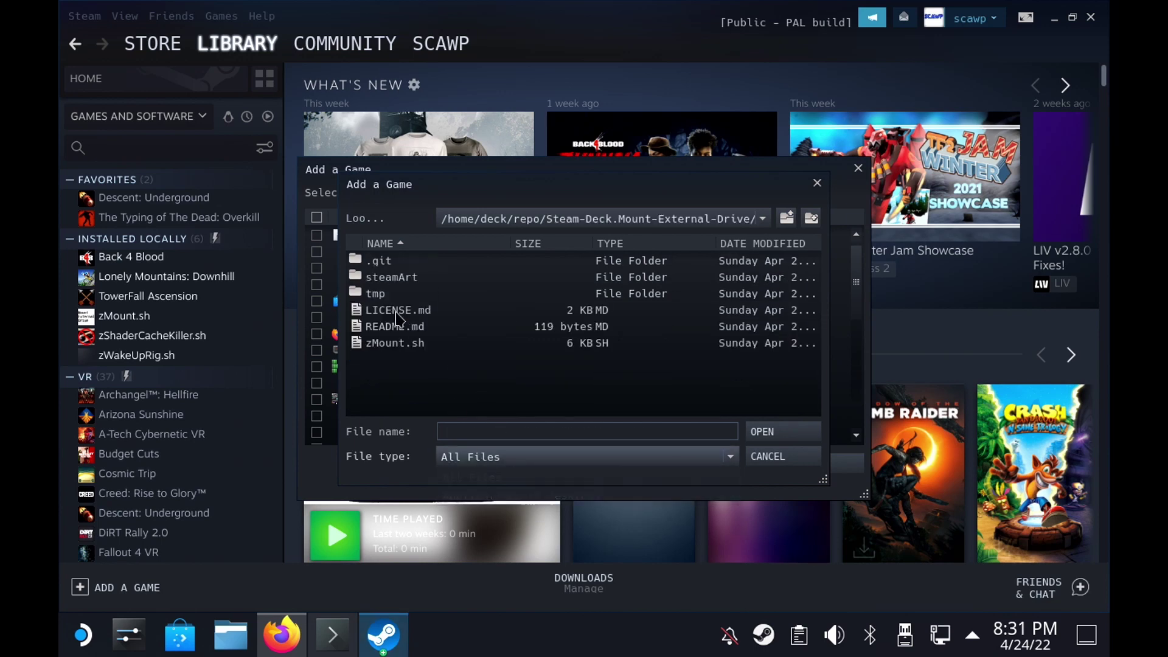
click(395, 343)
click(791, 432)
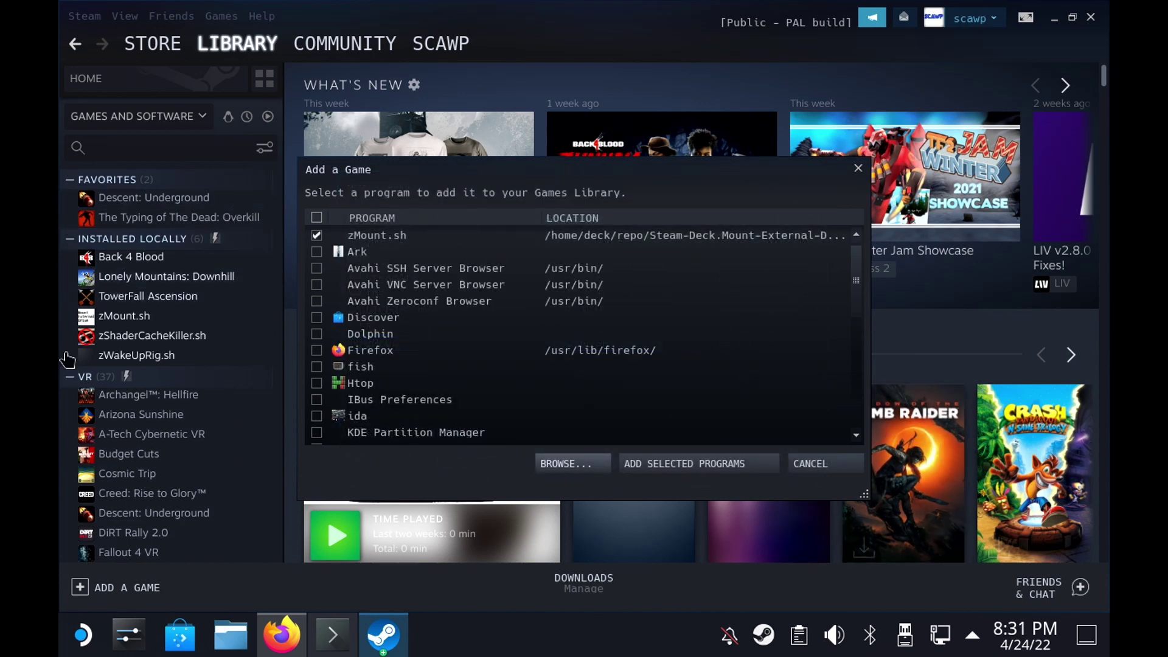
click(812, 464)
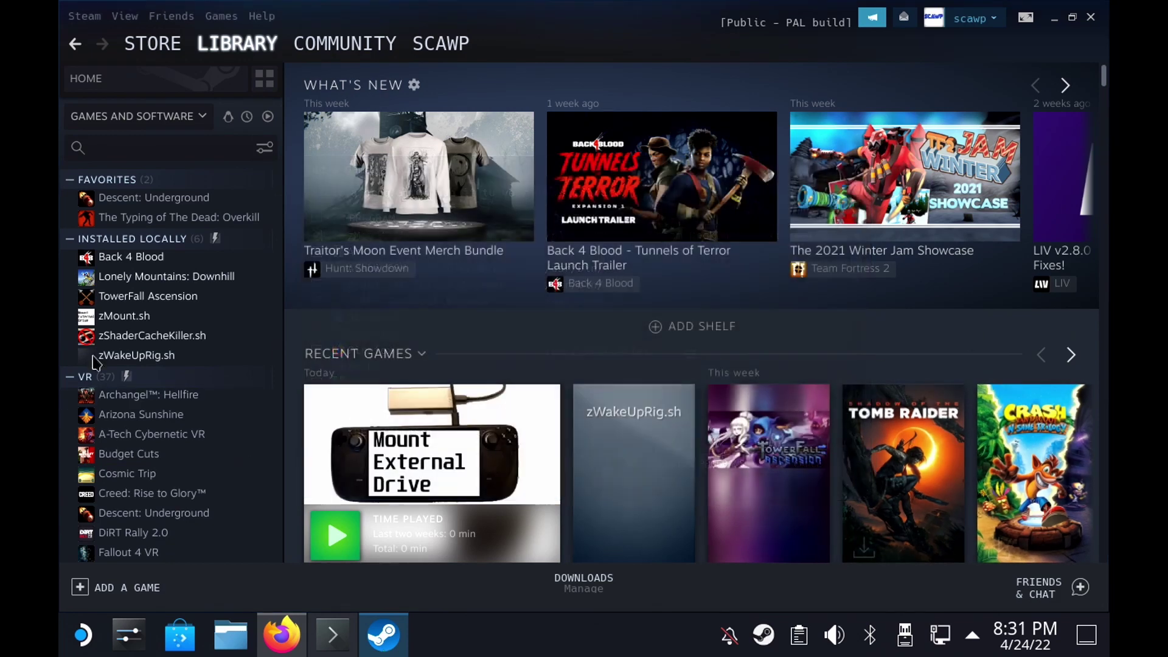
Step: Open zMount.sh from the library sidebar to view its non-Steam game page
scroll(453, 453, down, 1)
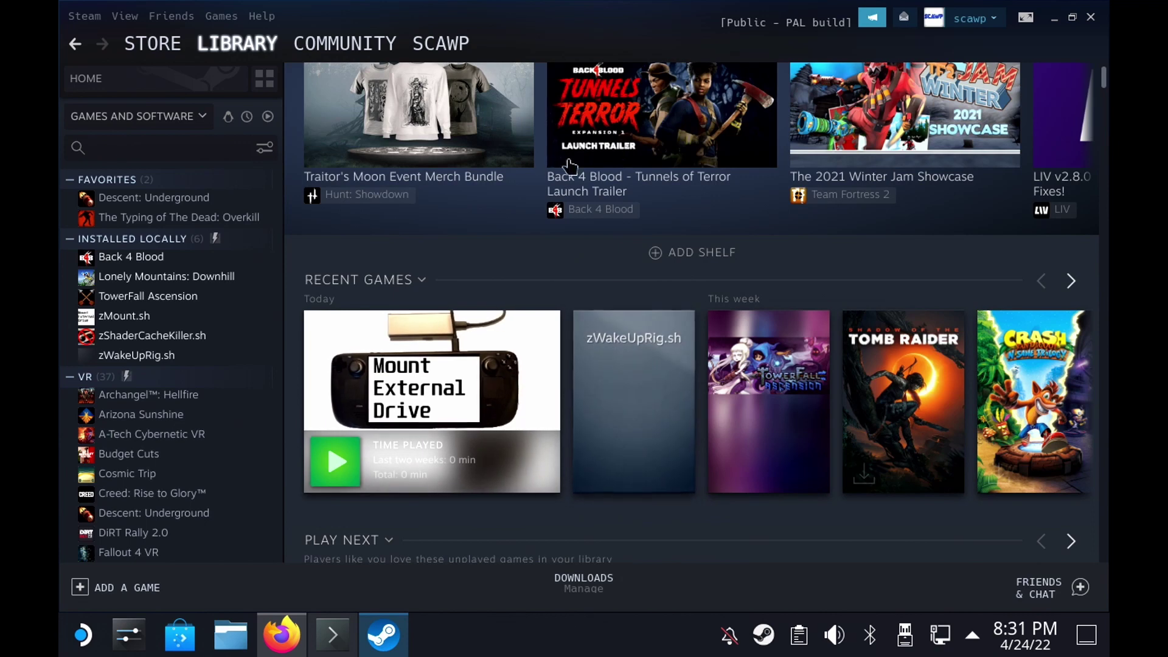
mouse_move(620, 424)
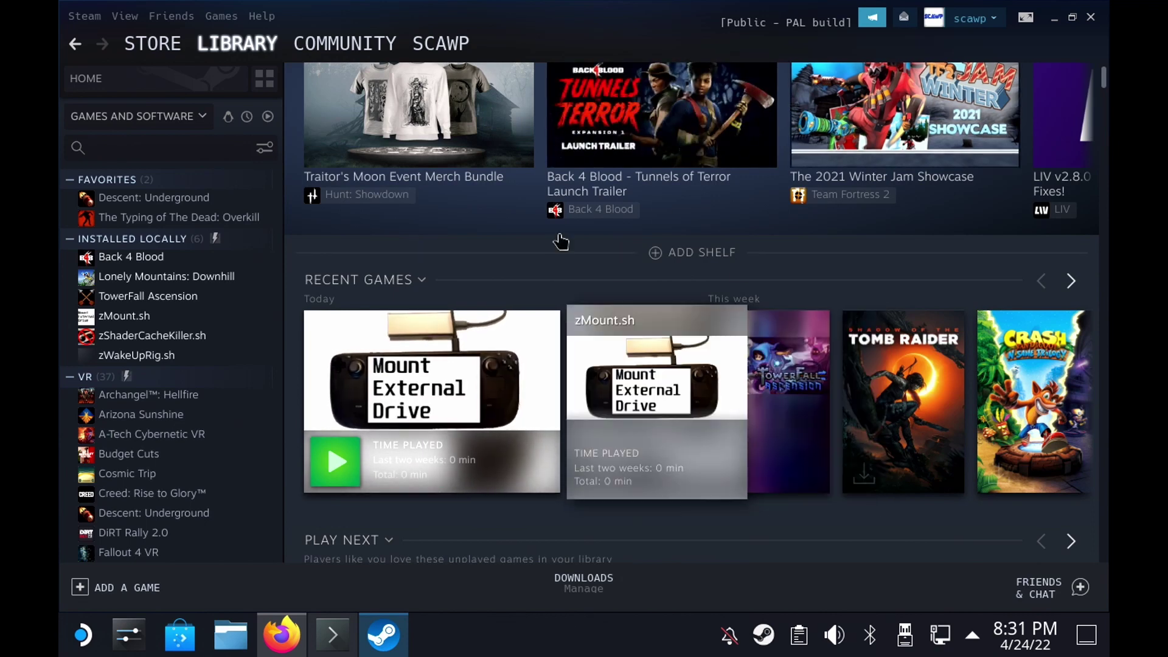
click(364, 446)
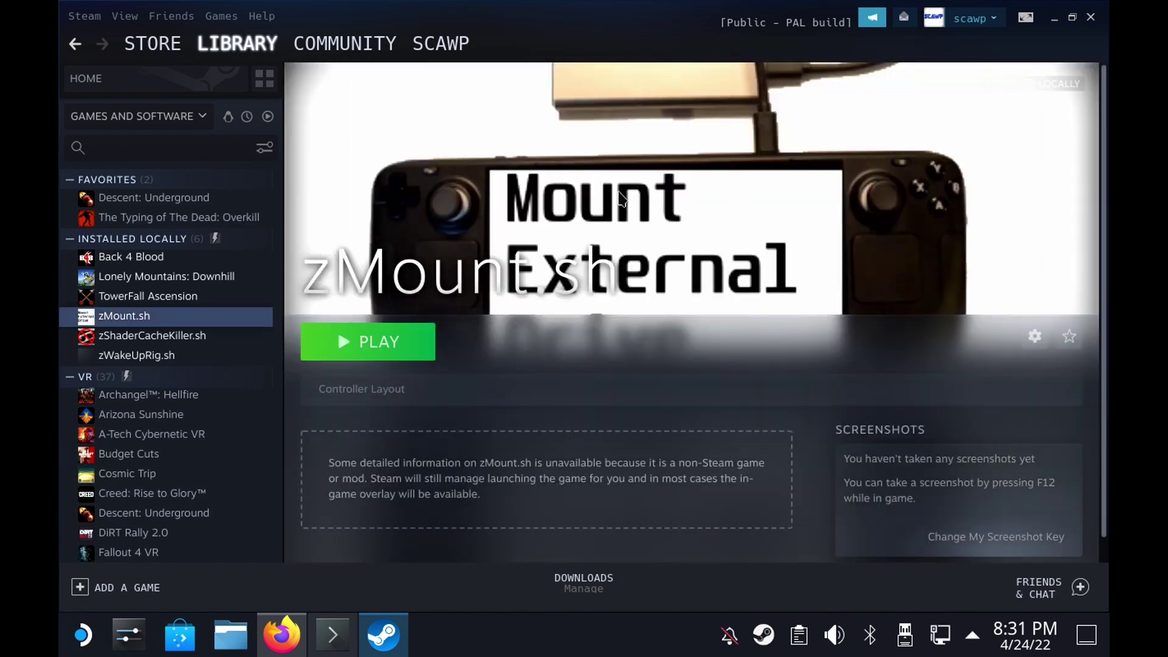